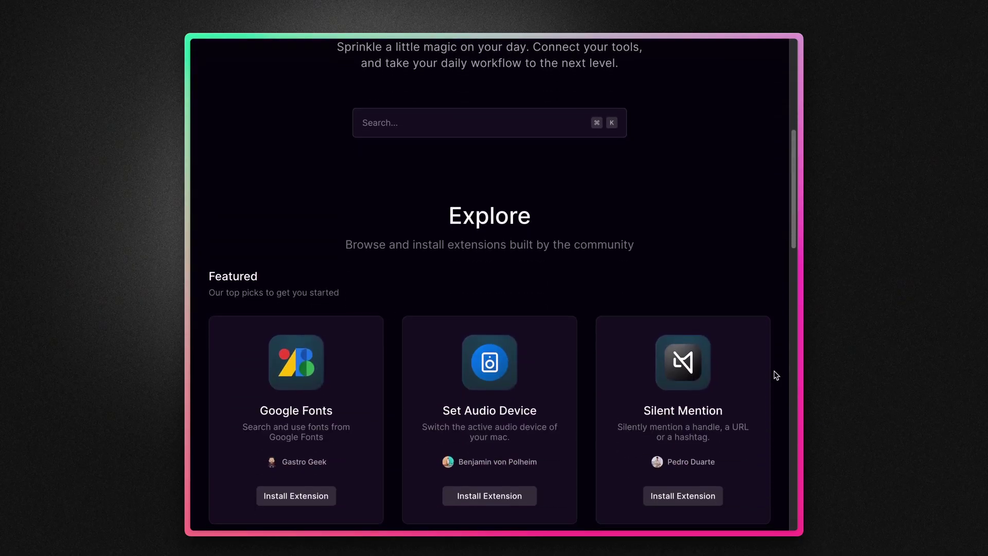
Step: Open the Raycast Store with 'stor' and browse down through the Featured extensions
key(alt+space)
text(stor)
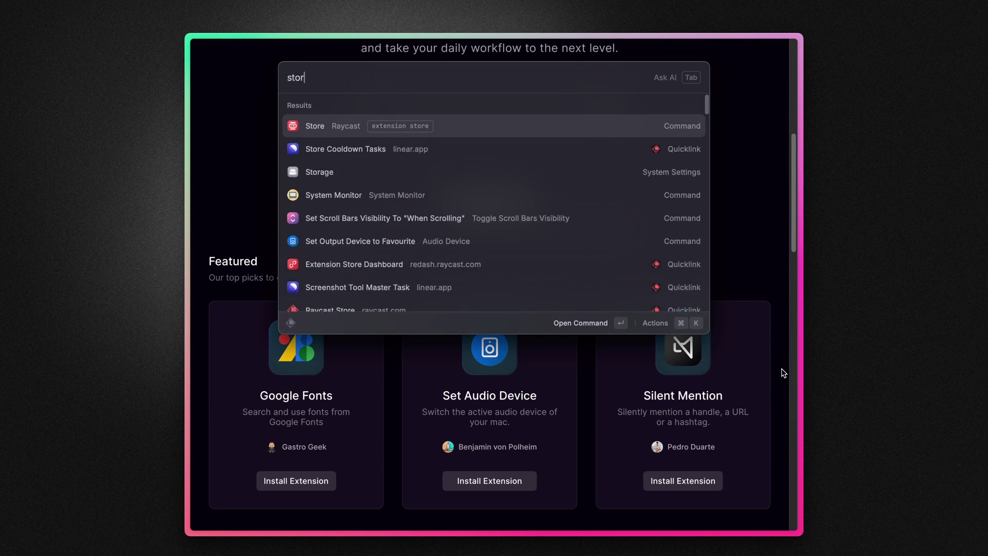
key(Return)
key(Down)
key(Down)
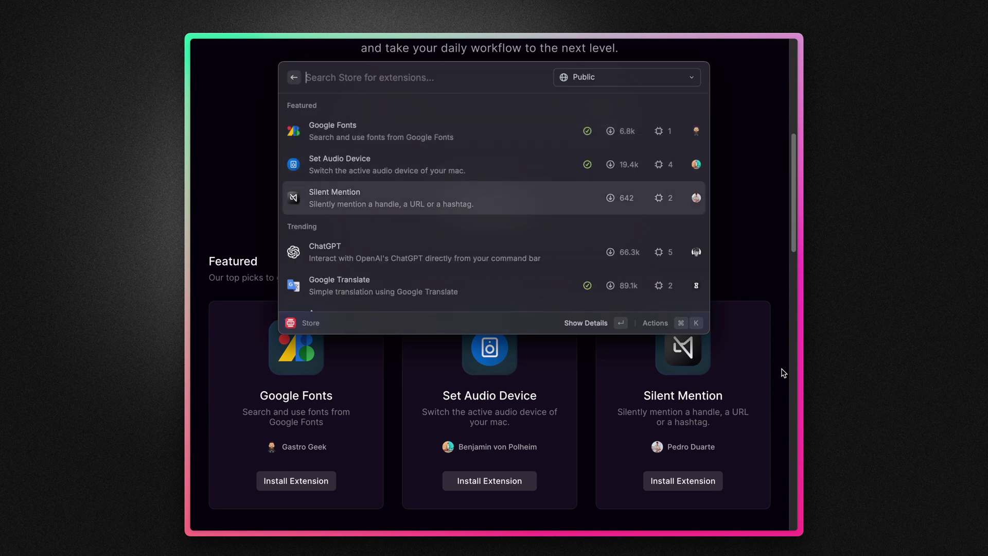
key(Down)
key(Down)
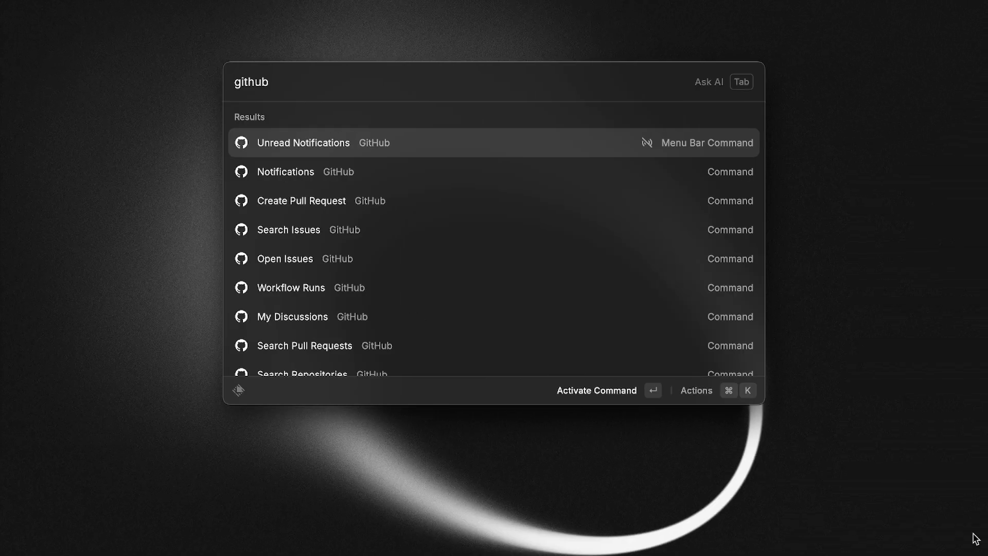
key(Down)
key(Down)
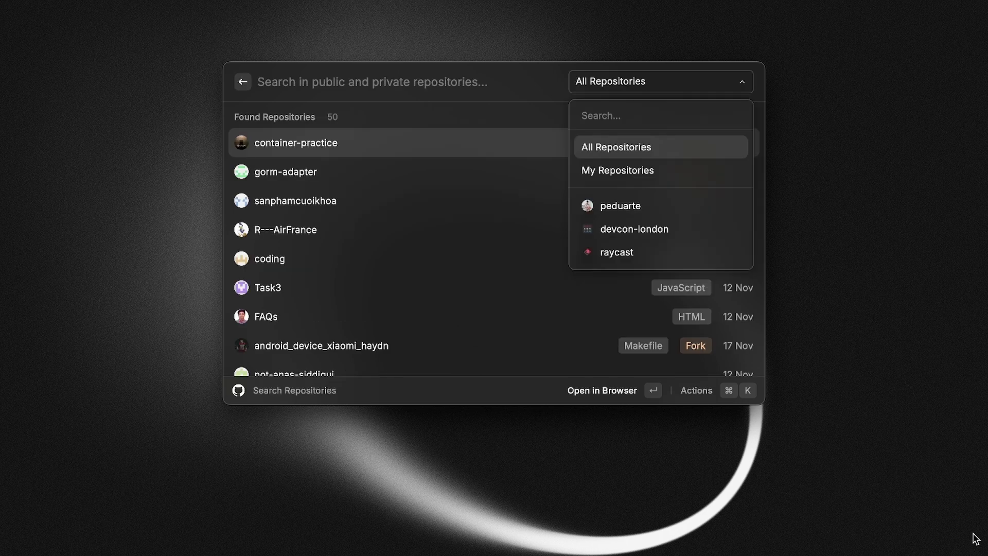
key(Down)
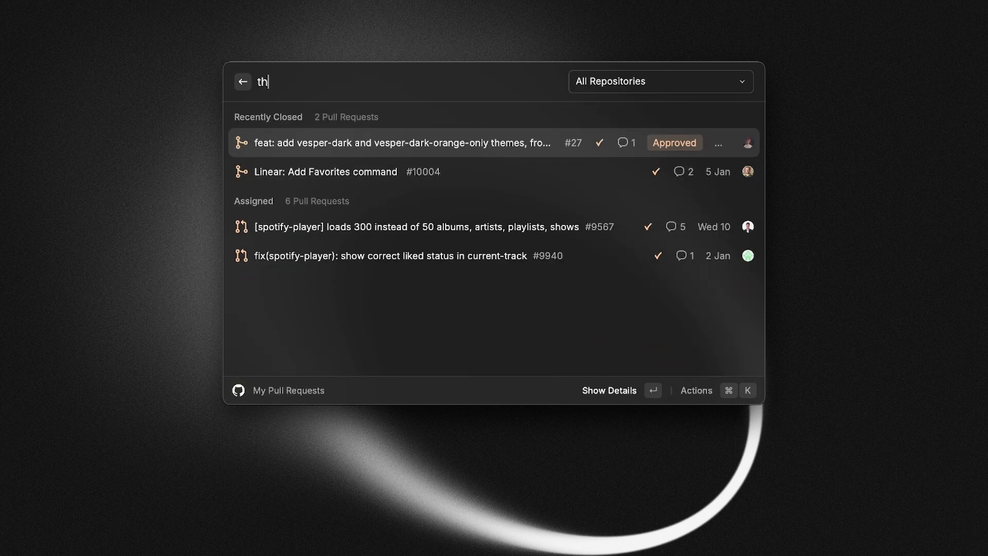
Step: Filter with 'eme', move down to the github-actions repository, then view GitHub unread notifications from the menu bar
text(eme)
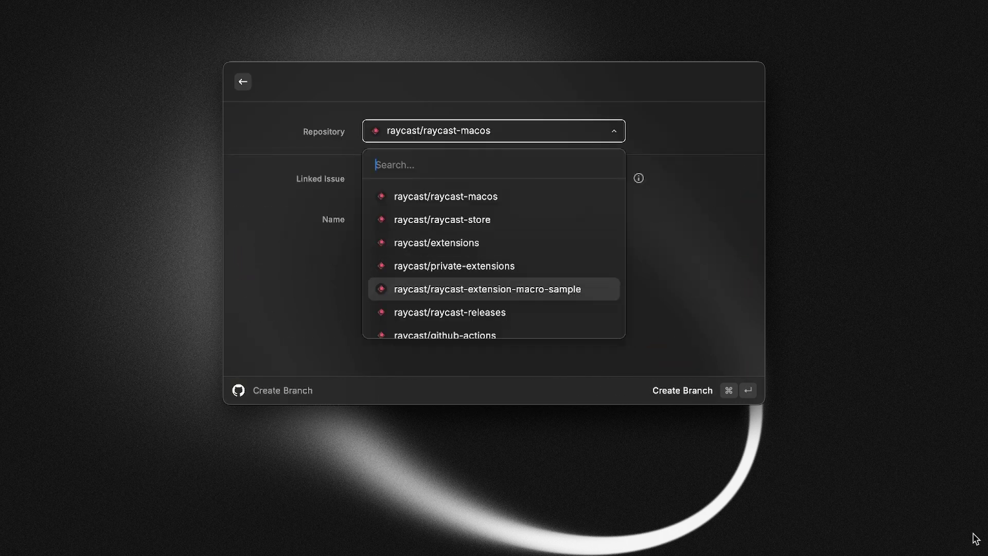
key(Down)
key(Down)
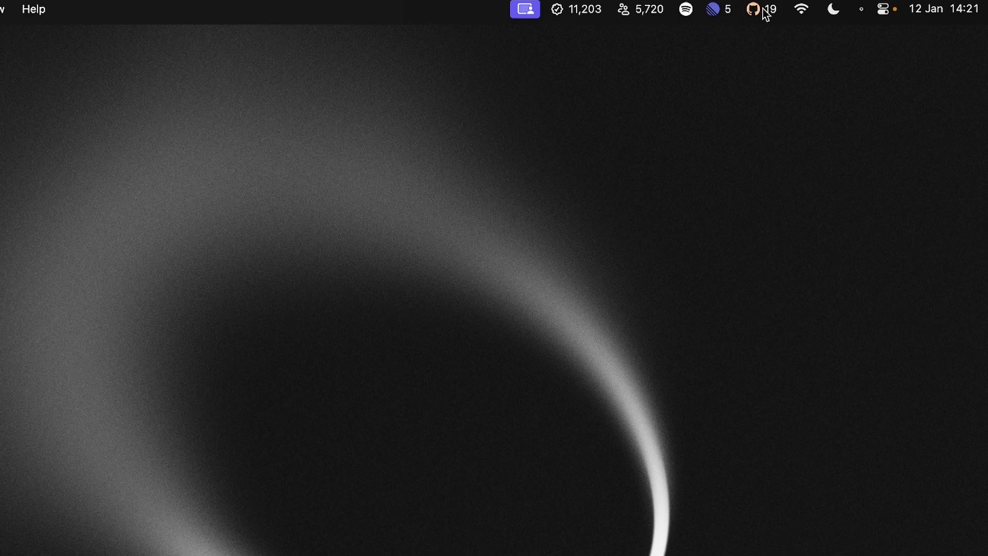
click(761, 10)
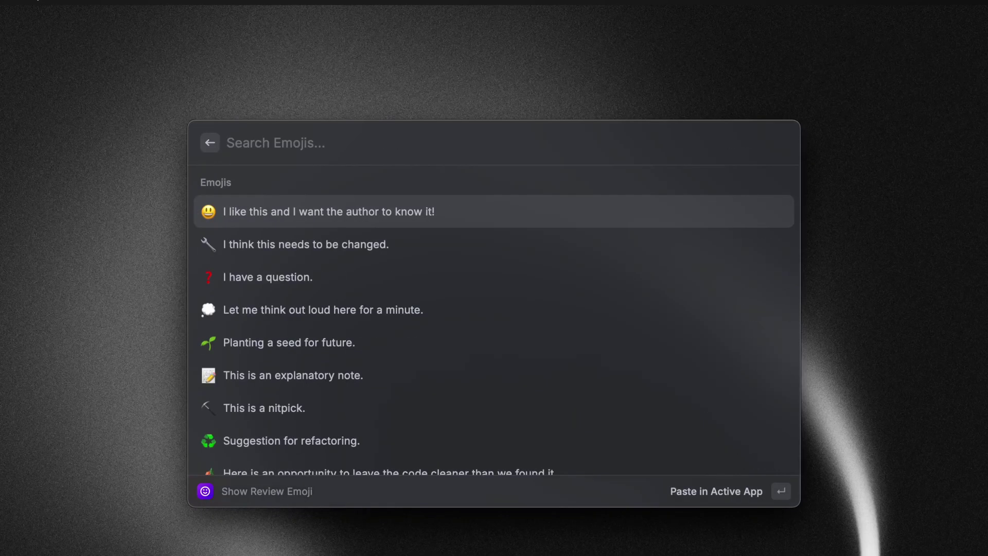
Step: Step through the review emojis: change request, question, then think-out-loud
key(Down)
key(Down)
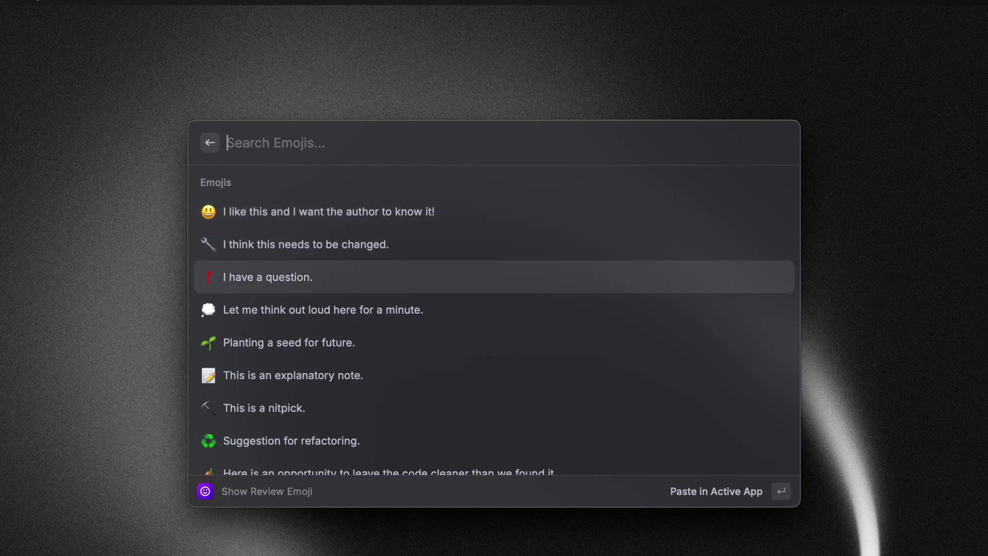
key(Down)
key(Down)
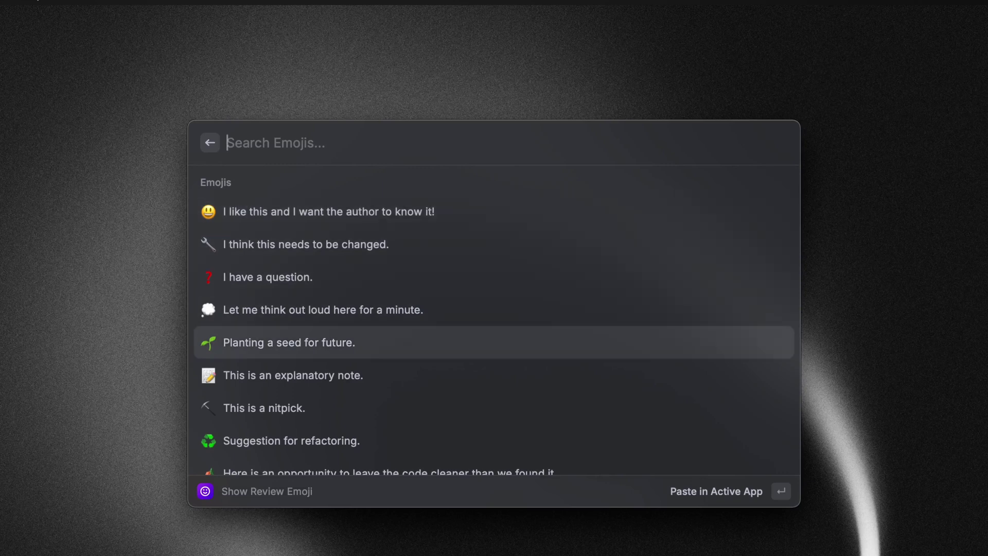
key(Down)
key(Down)
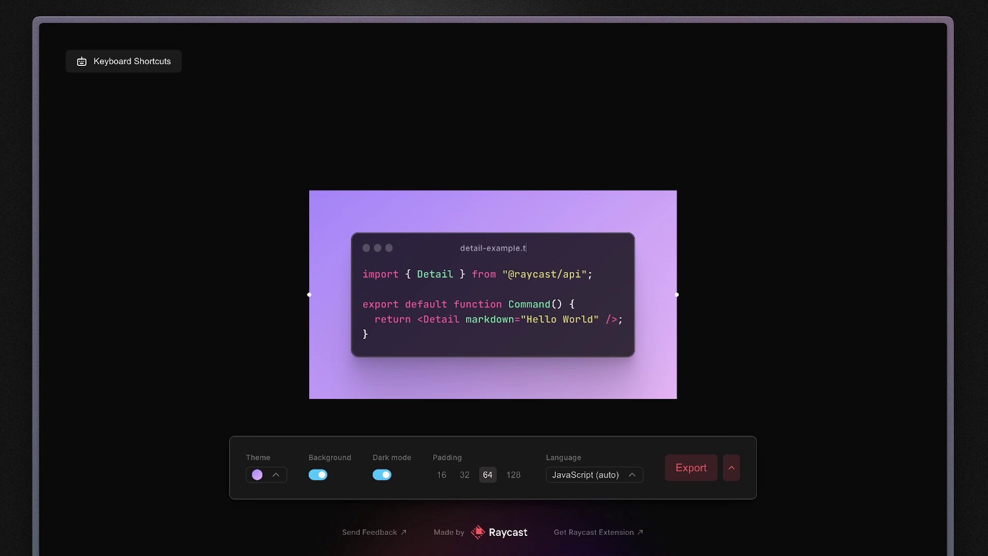
Step: Show the list of color themes for the ray.so code image
click(277, 476)
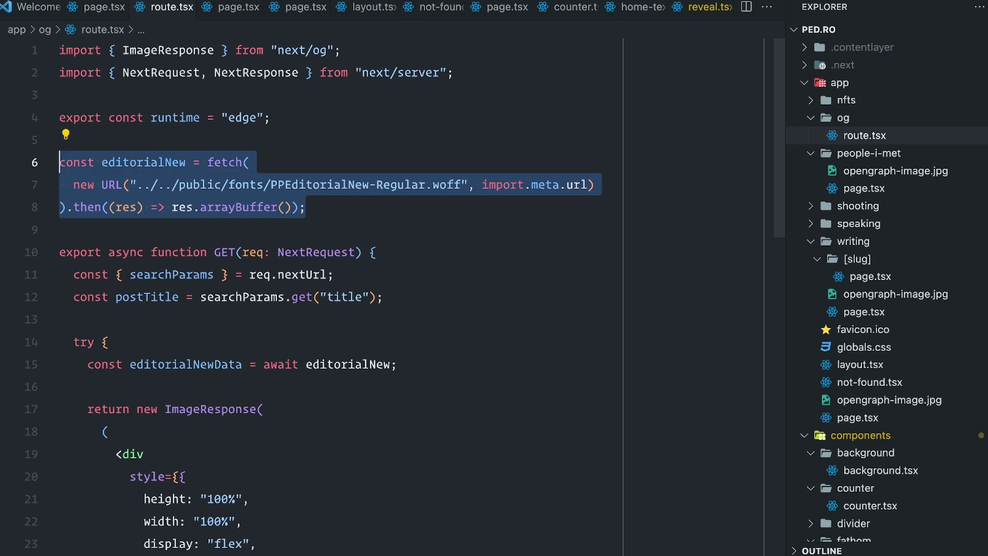
Step: Render the selected route.tsx fetch code as a ray.so image with Generate Image (ray.so)
key(alt+space)
text(gener)
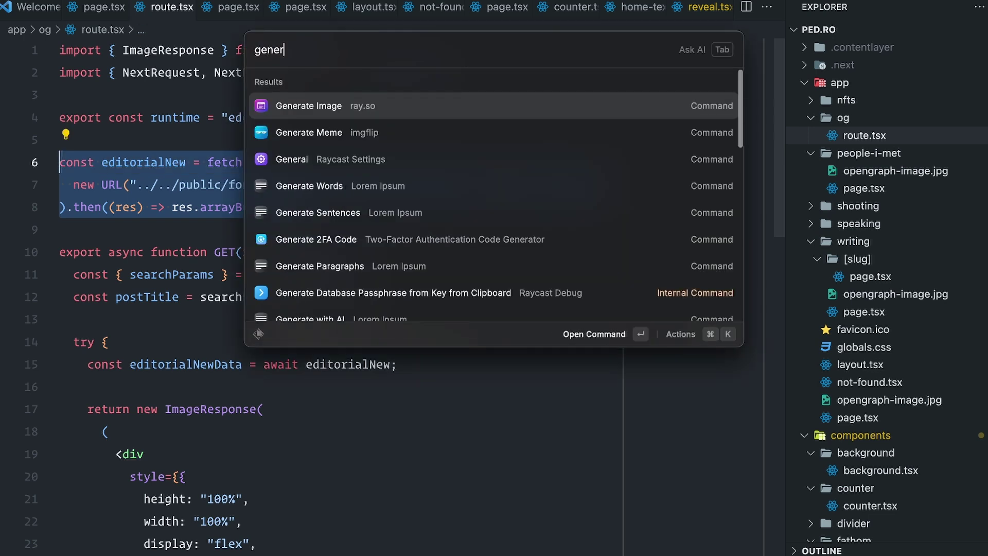
key(Return)
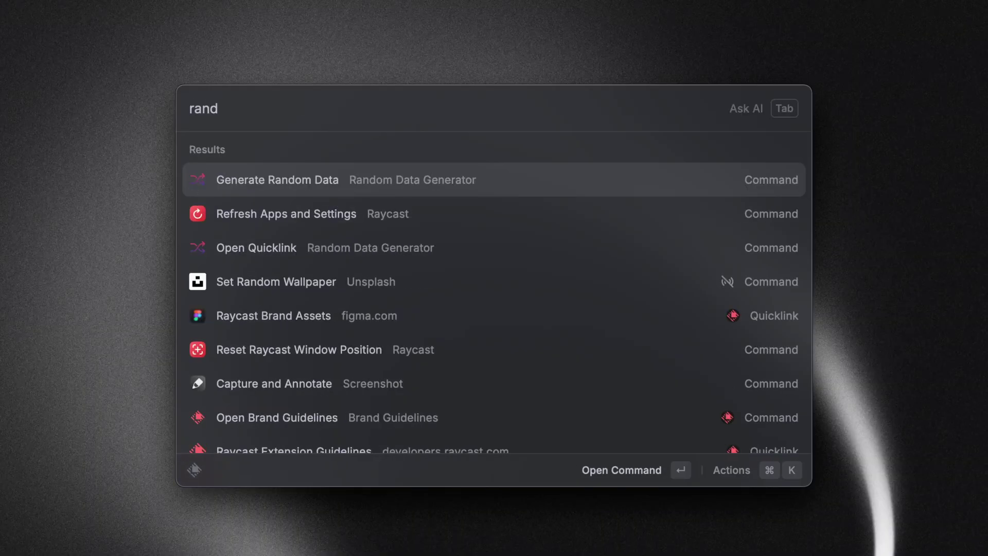
Step: Open Generate Random Data and preview Float and further datatypes down to Array
key(Return)
key(Down)
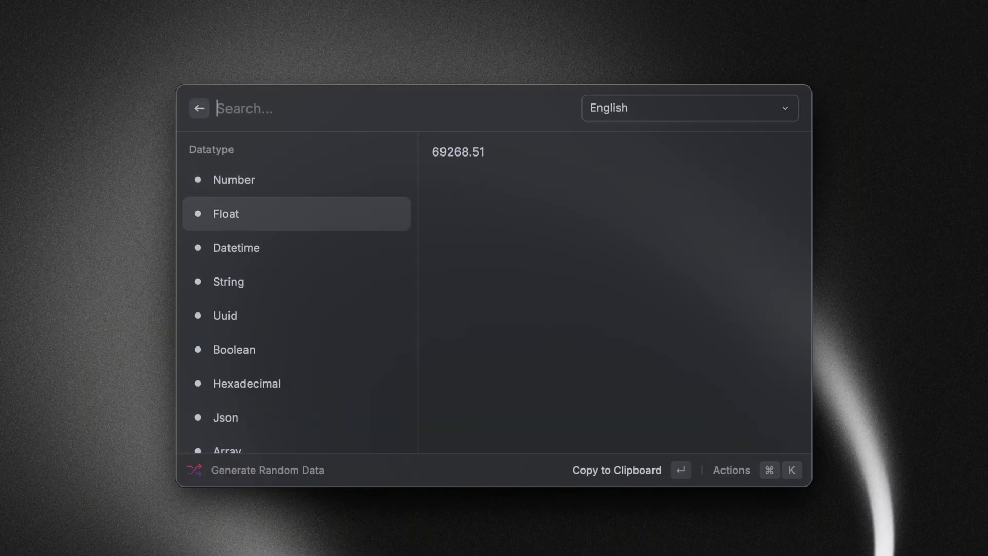
key(Down)
key(Down)
key(Down)
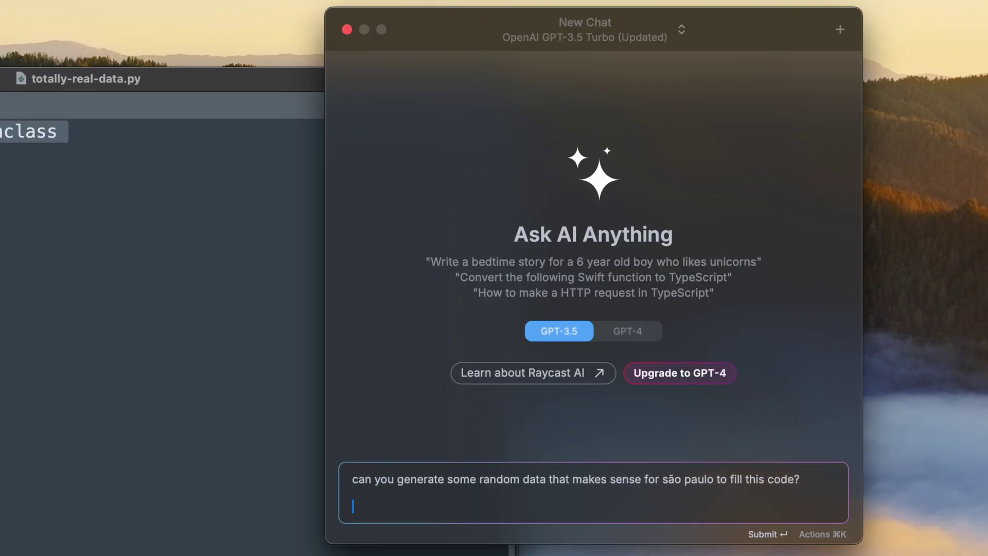
Step: Add the Python dataclass in a ``` code block and send the São Paulo random-data question
text(```)
text(from dataclasses import dataclass  @dataclass class Person:     name: str     street: str     number: str     zip_code: str  bruno = Person())
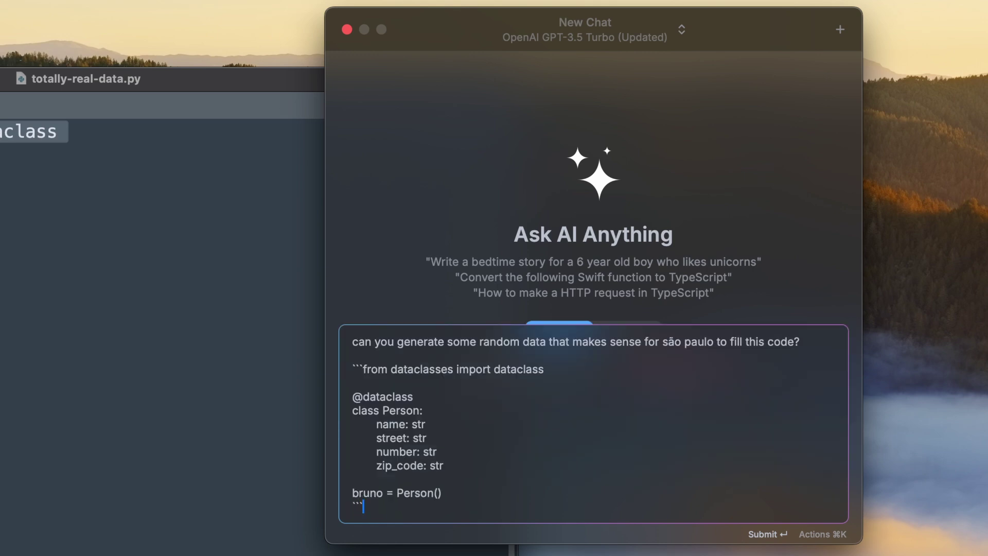
key(Return)
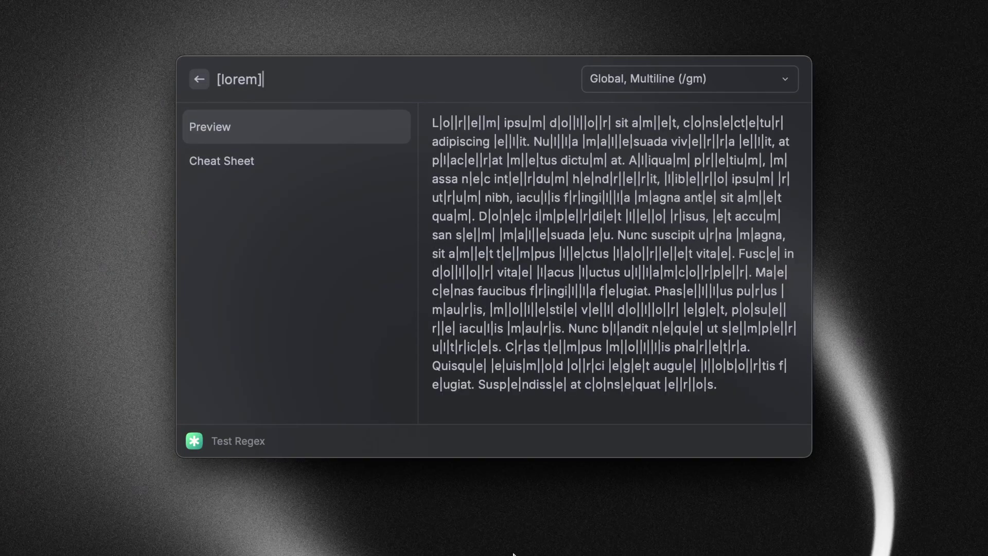
Step: Show the Regular Expression Cheat Sheet for [lorem] and scroll through it
key(Down)
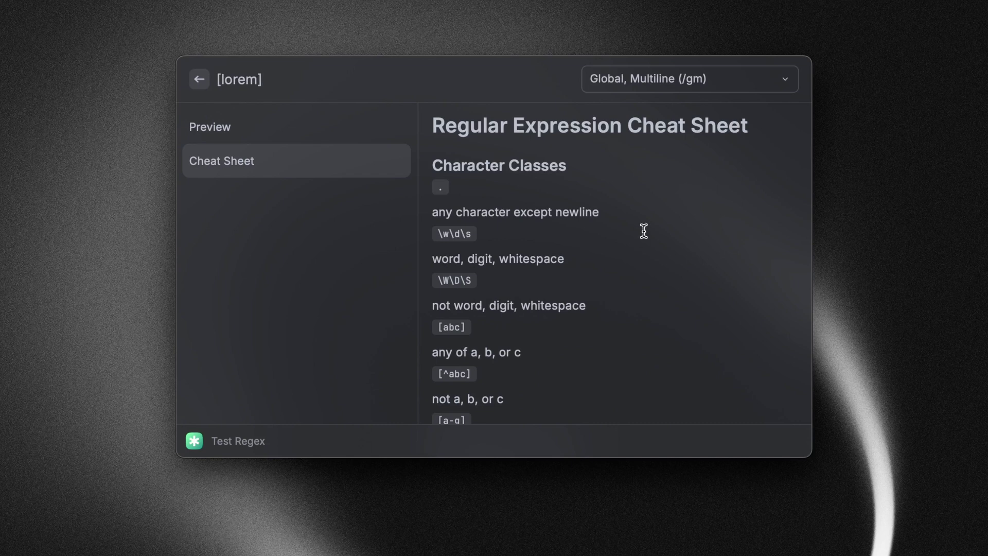
scroll(644, 230, down, 1)
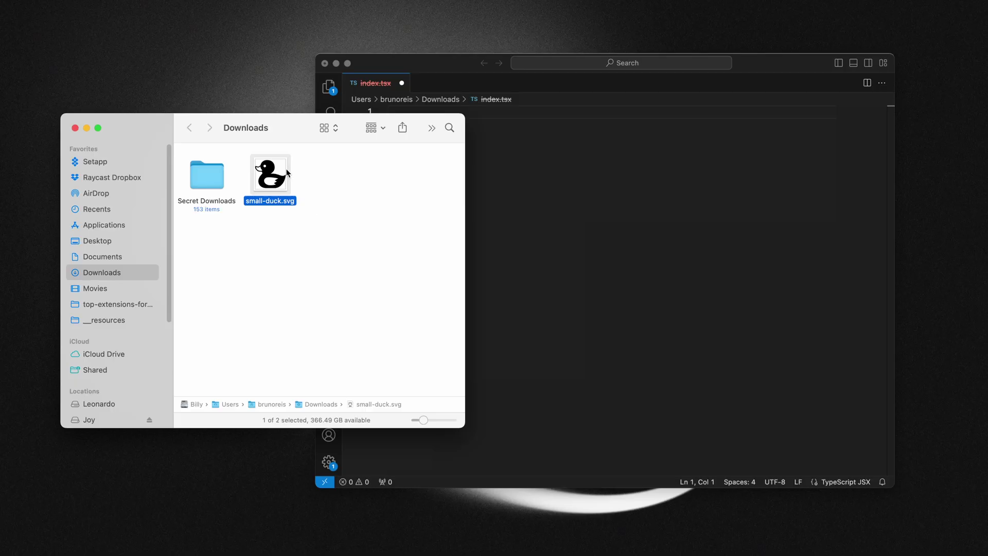
Step: Open small-duck.svg in TextEdit, select all its SVG markup, and bring index.tsx forward
right_click(278, 167)
mouse_move(290, 183)
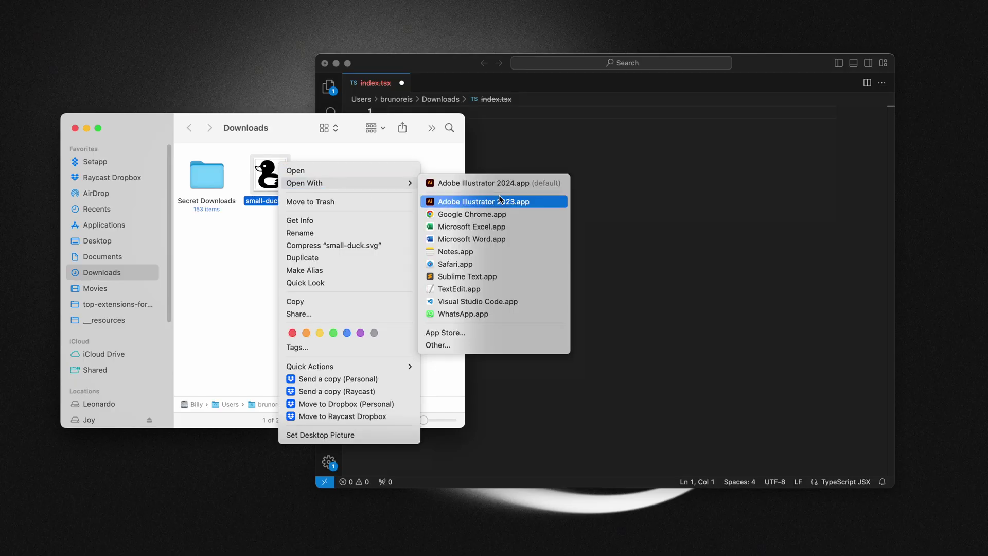
click(469, 291)
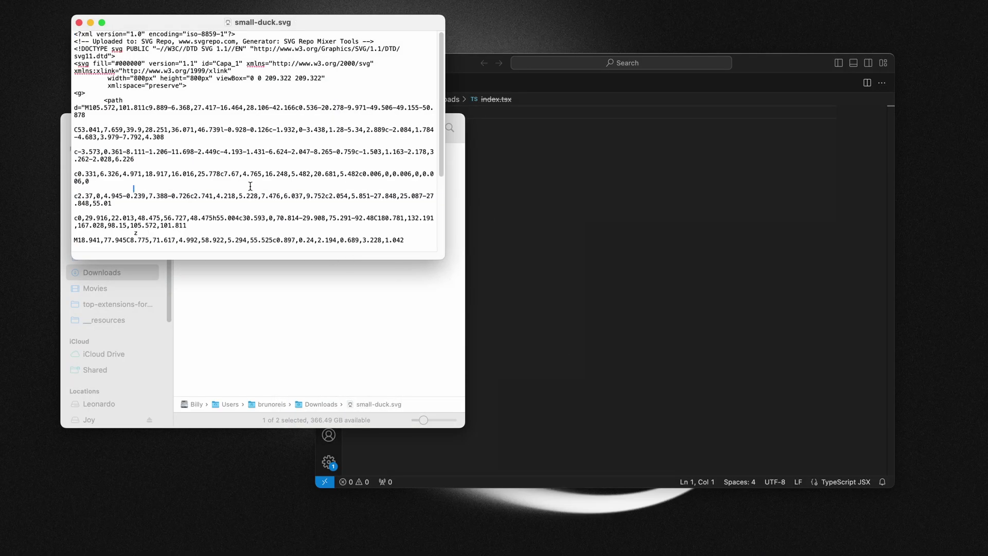
key(super+a)
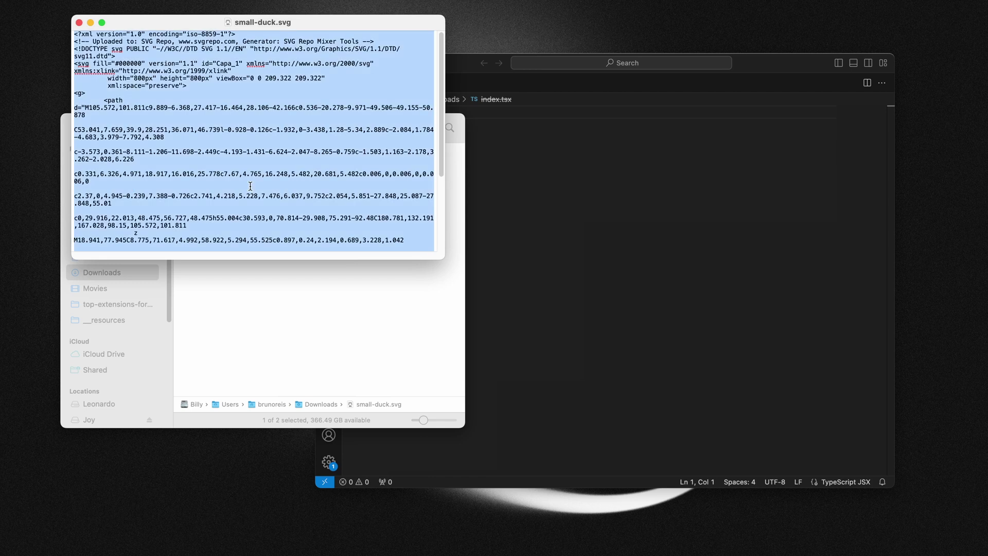
click(484, 322)
Step: Convert the duck SVG into a Duck React component with SVGR and paste it into index.tsx
key(alt+space)
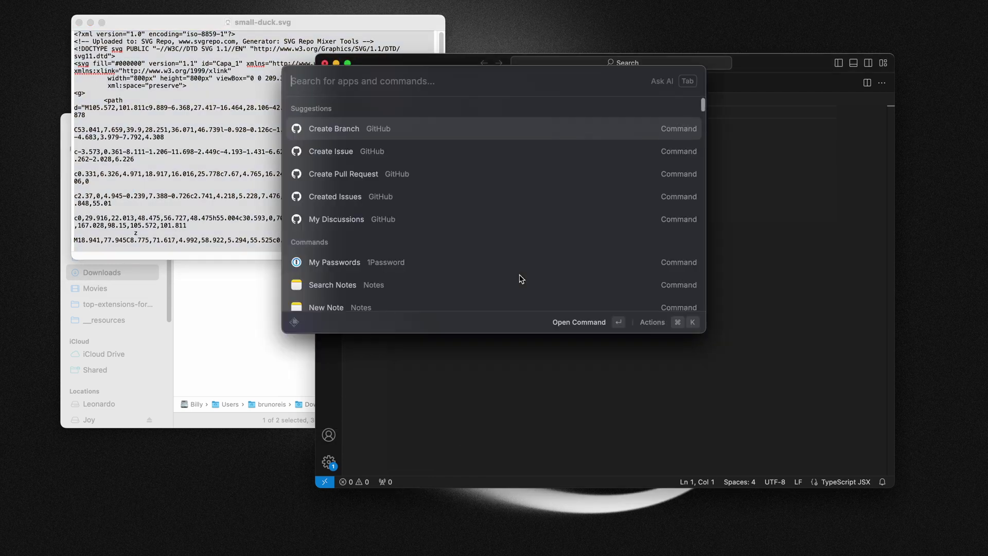
text(svgr)
key(Return)
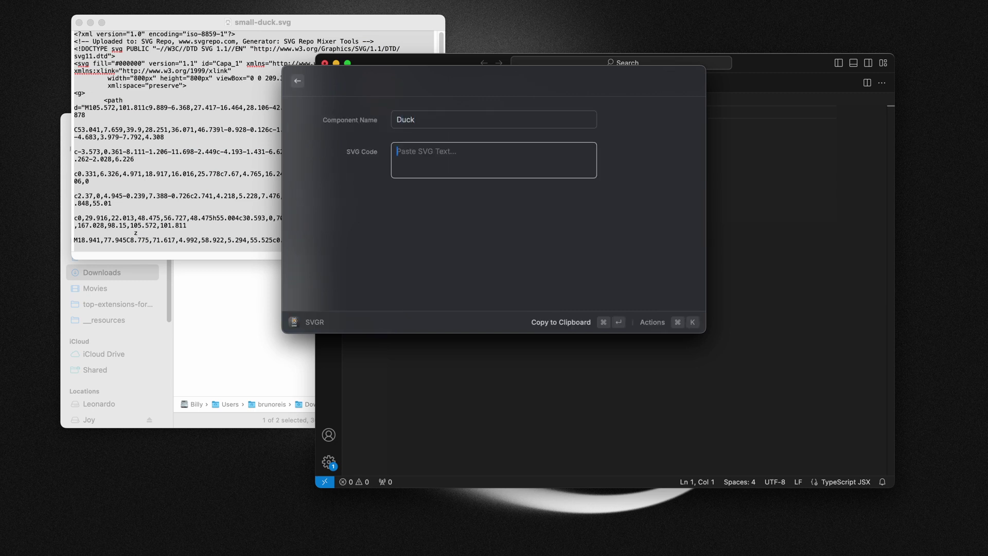
key(super+v)
key(super+Return)
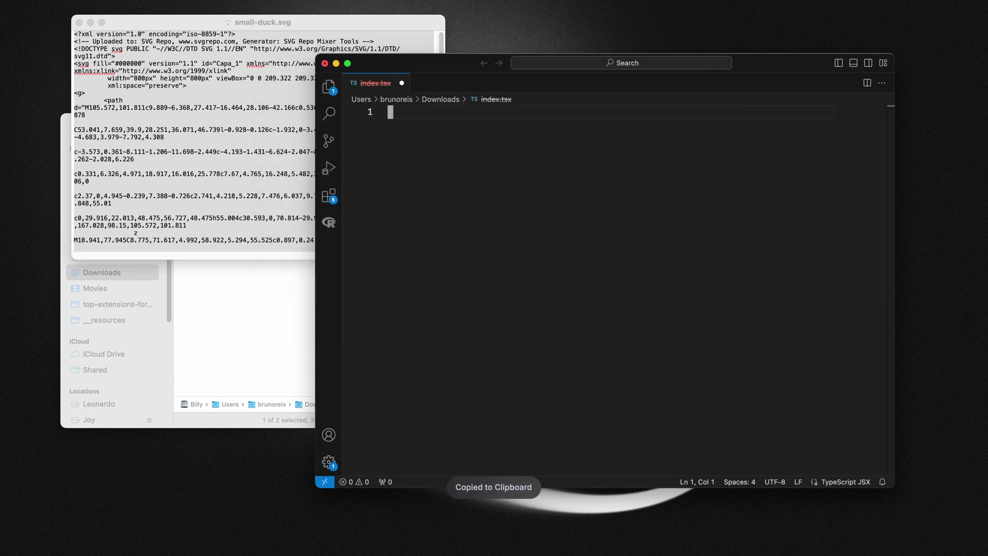
key(super+v)
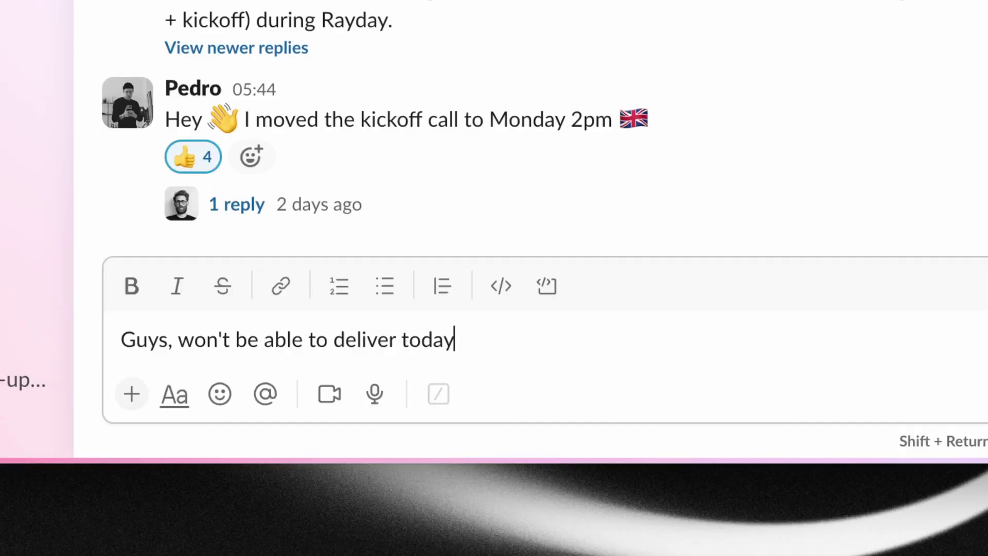
Step: Paste a generated developer excuse into the Slack draft with Insert Developer Excuse ('devex')
key(alt+space)
text(devex)
key(Return)
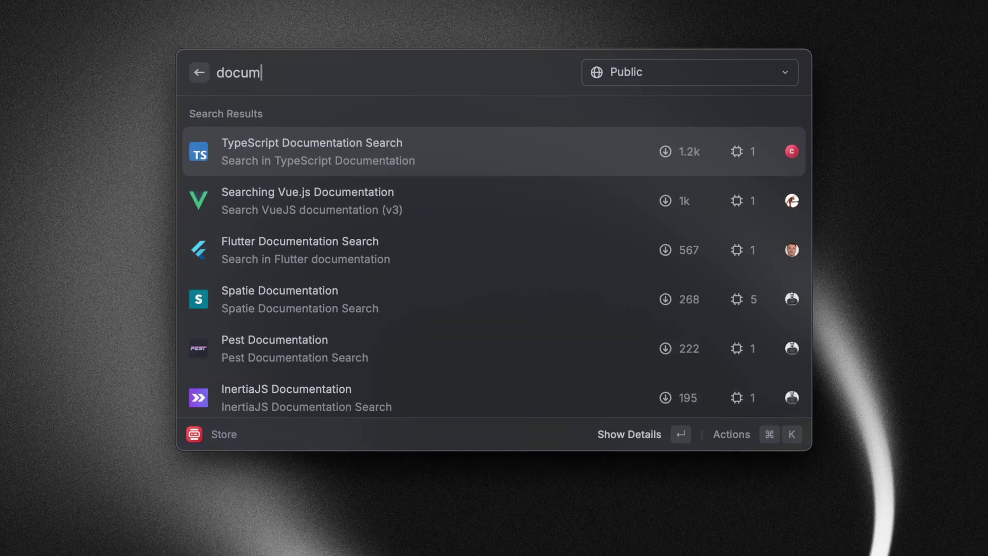
Step: Browse the 'docum' Store results from Vue.js Documentation down to Discord.js Documentation
click(494, 201)
key(Down)
key(Down)
key(Down)
key(Down)
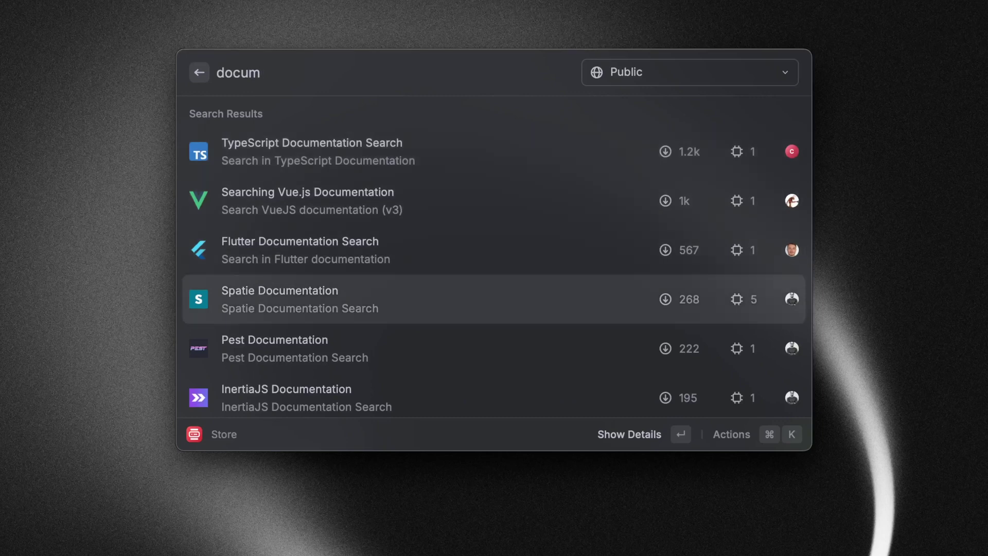
key(Down)
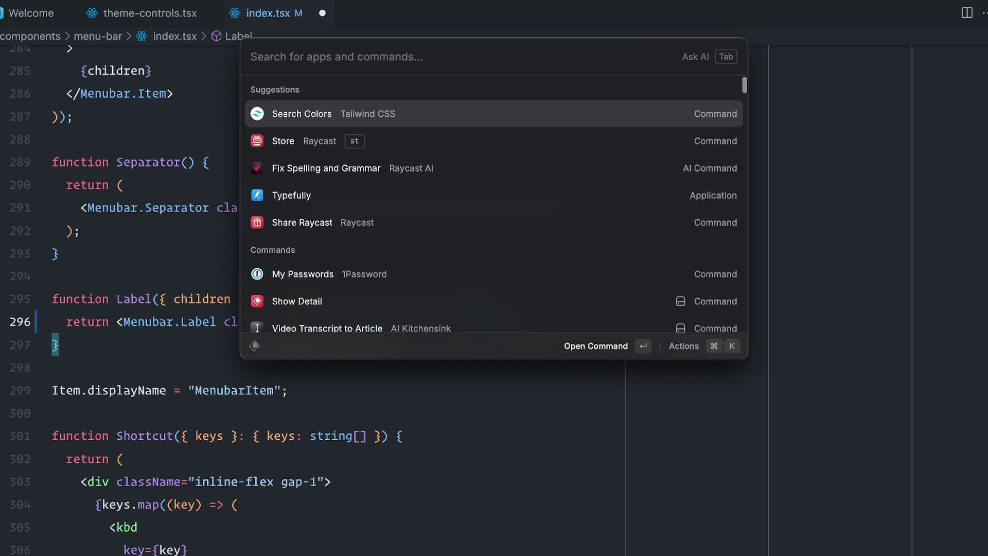
Step: Check Tailwind's docs for 'text opa', then type text-black/60 into the Label's className
text(tailwind doc)
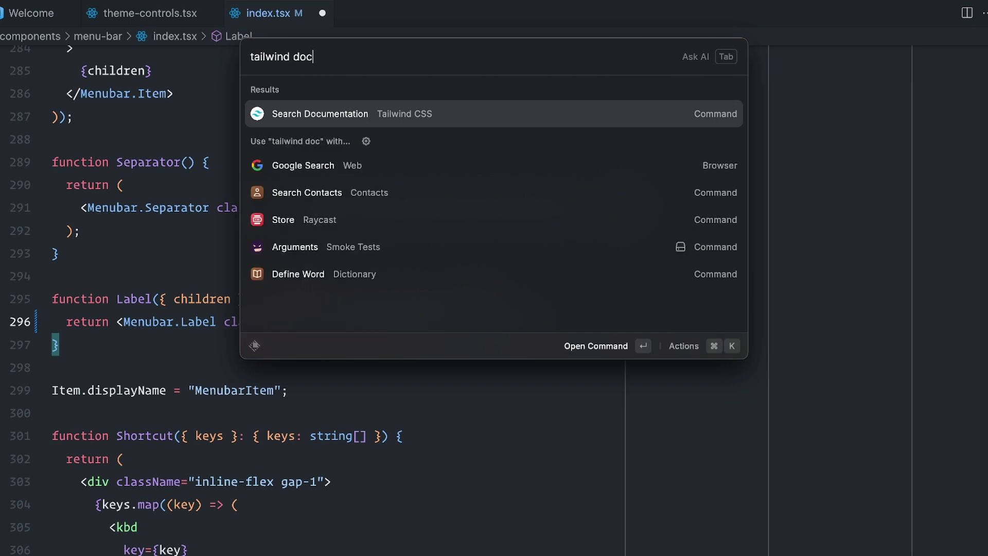
key(Return)
text(text opa)
key(Return)
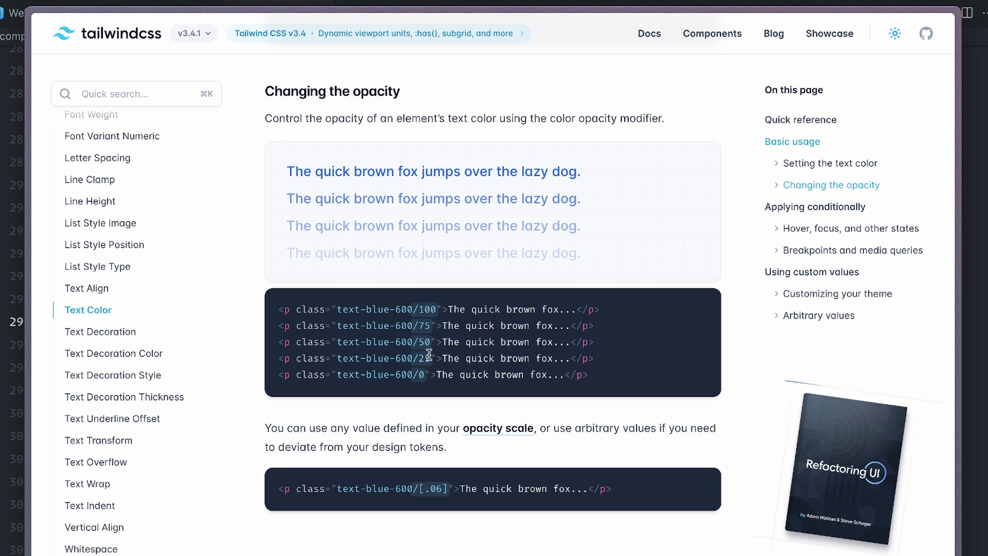
key(super+Tab)
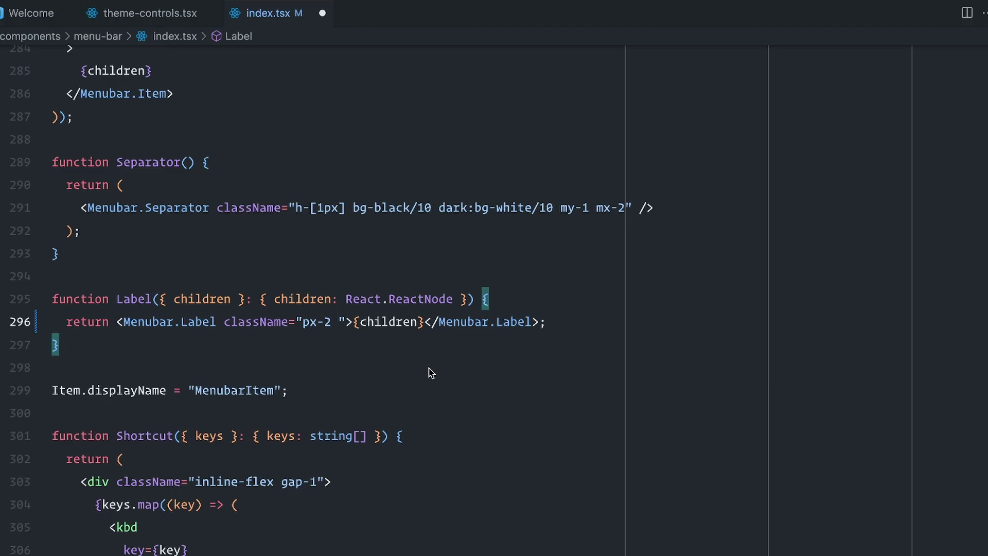
text(text-black)
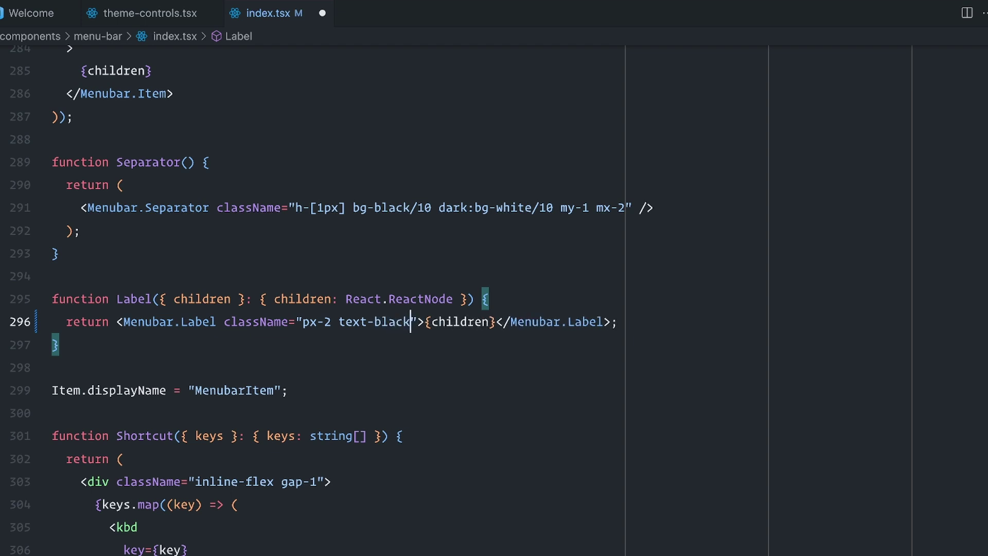
text(/60)
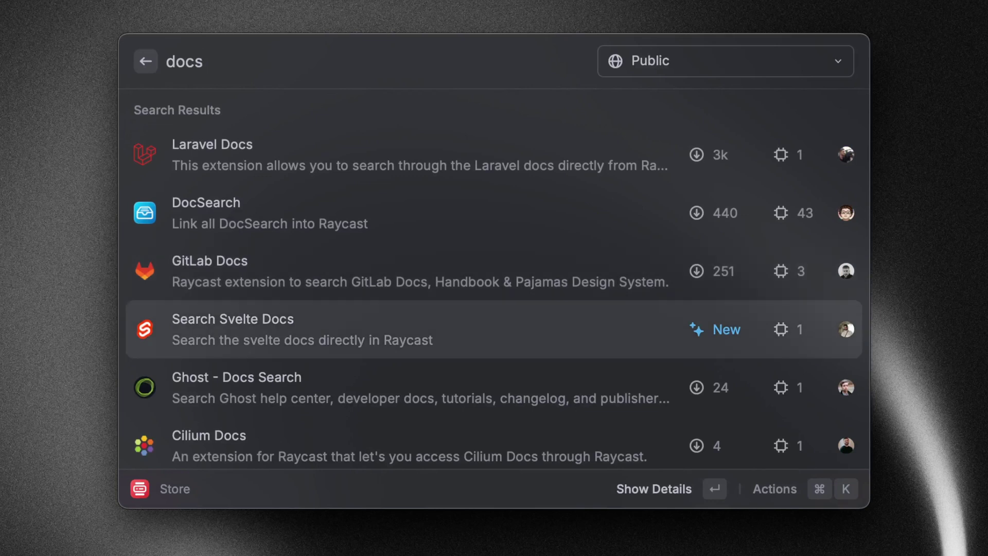
Step: Move down the 'docs' Store results to the WordPress Docs extension
key(Down)
key(Down)
key(Down)
key(Down)
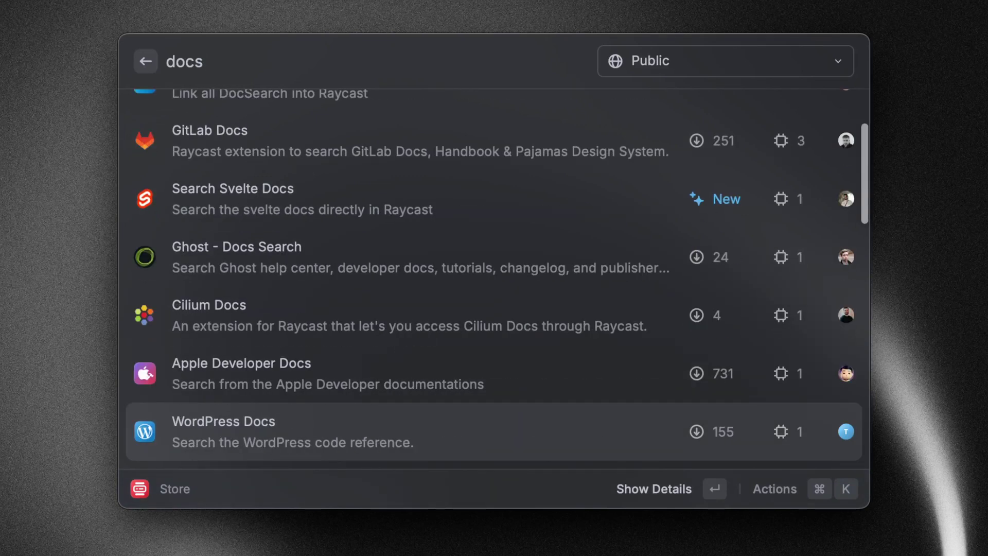